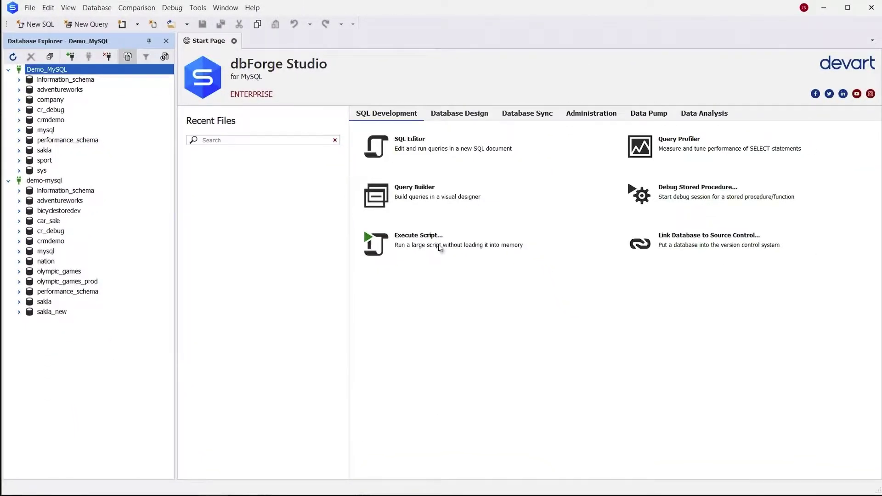
Start a backup of the sakila database and set its destination folder to G:\Data.
{"action": "right_click", "coordinate": [45, 149]}
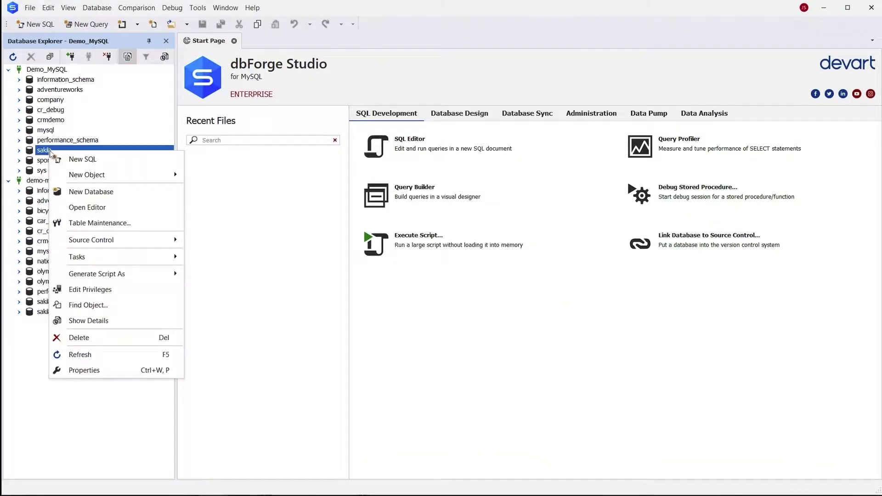
{"action": "mouse_move", "coordinate": [77, 257]}
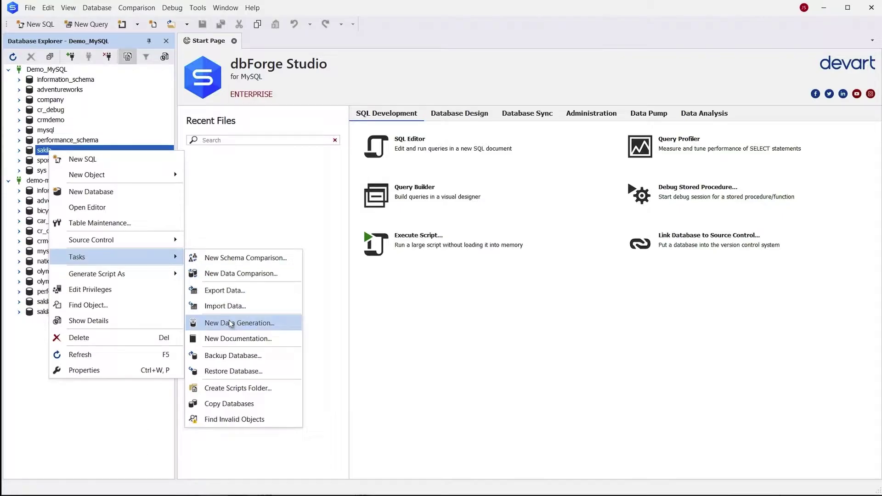
{"action": "left_click", "coordinate": [232, 355]}
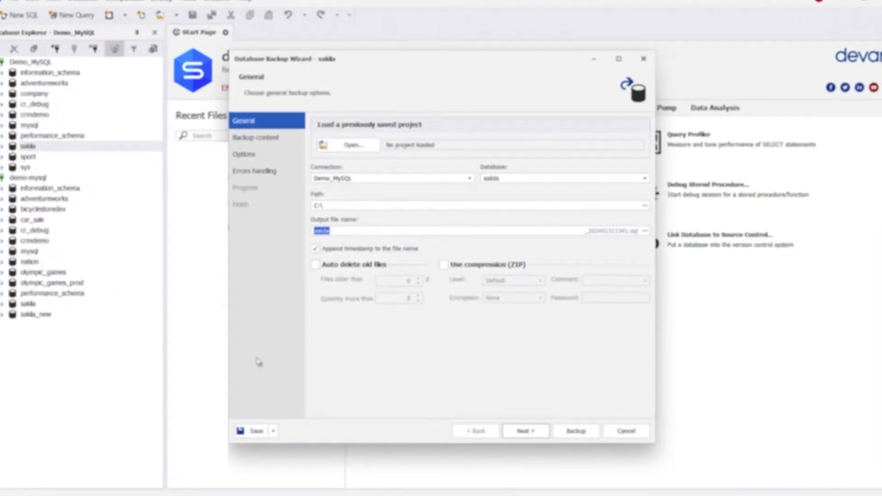
{"action": "left_click", "coordinate": [675, 200]}
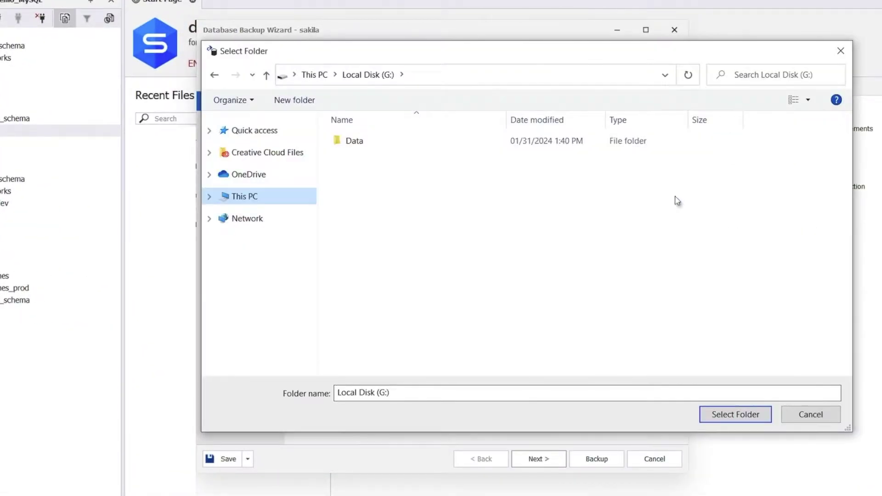
{"action": "left_click", "coordinate": [379, 140]}
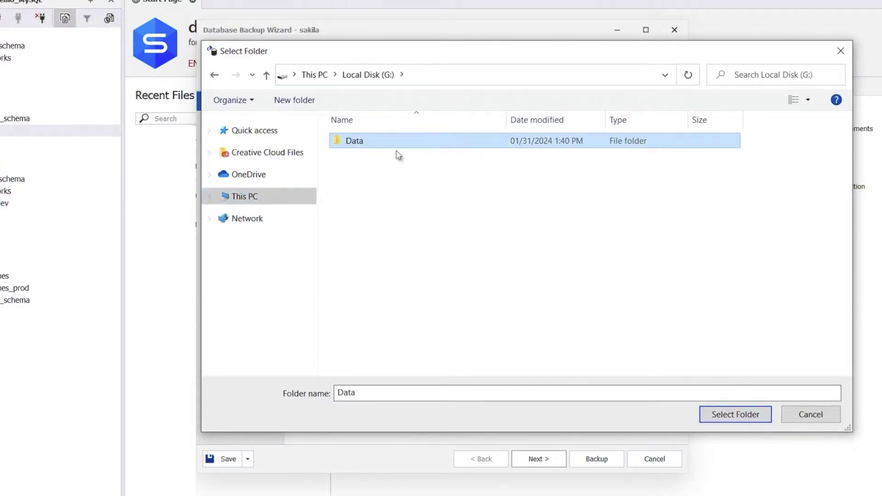
{"action": "left_click", "coordinate": [735, 414]}
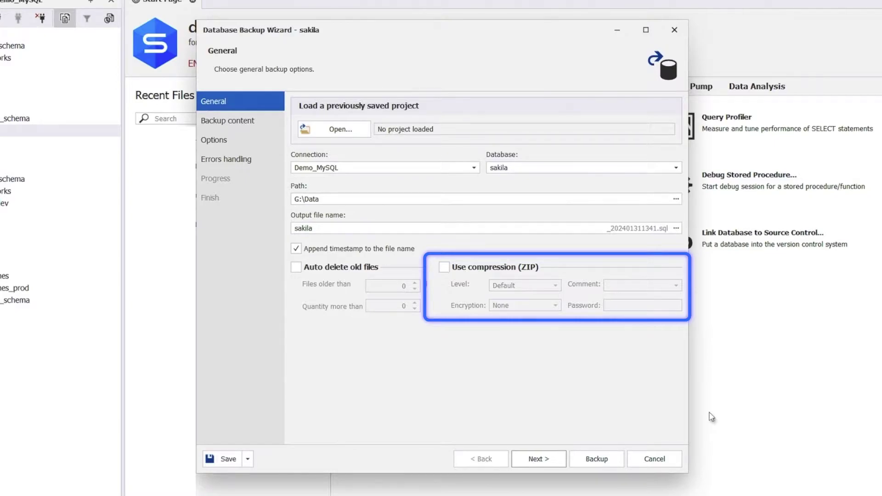
{"action": "left_click", "coordinate": [539, 460]}
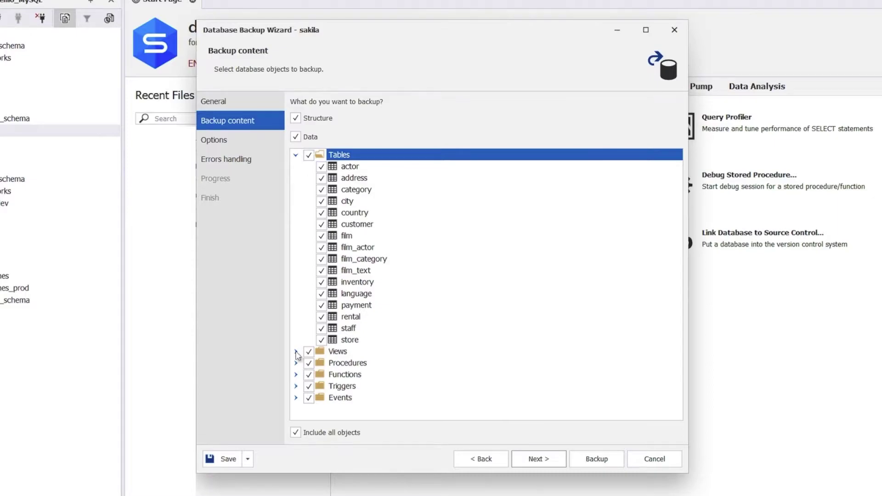
{"action": "left_click", "coordinate": [297, 352]}
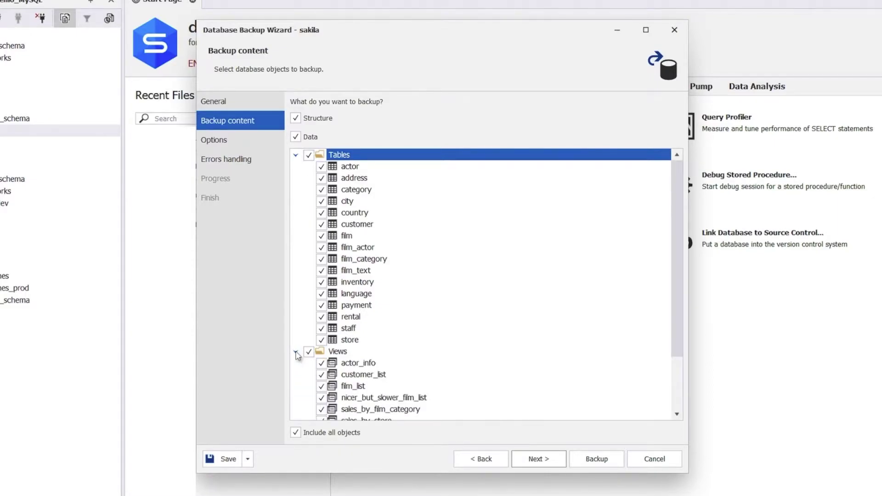
{"action": "left_click", "coordinate": [297, 353]}
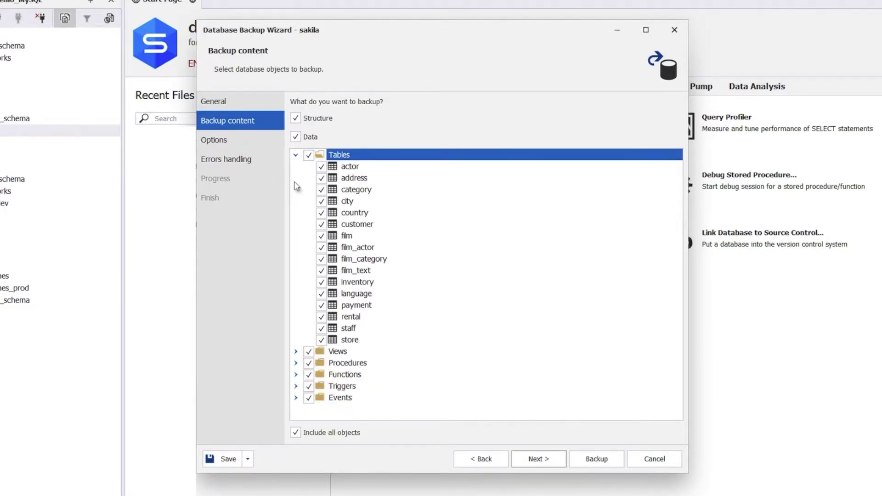
{"action": "left_click", "coordinate": [296, 156]}
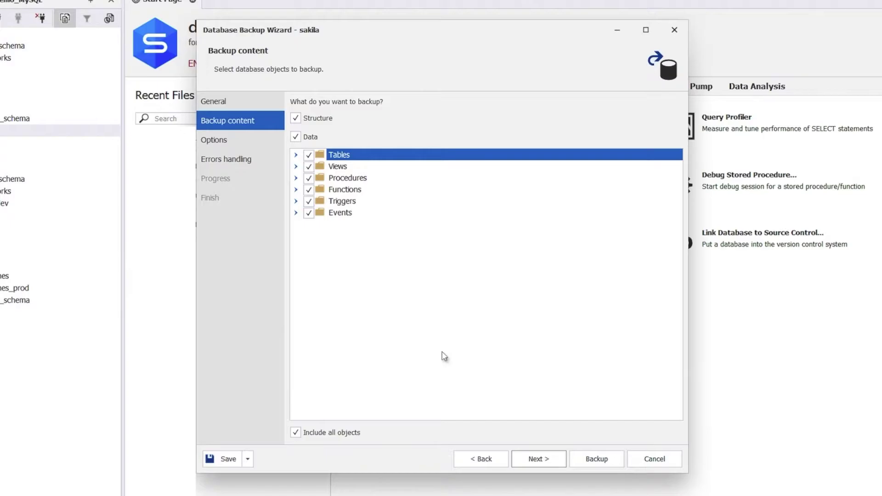
Leave the sakila backup options at their defaults and advance to Errors handling.
{"action": "left_click", "coordinate": [538, 459]}
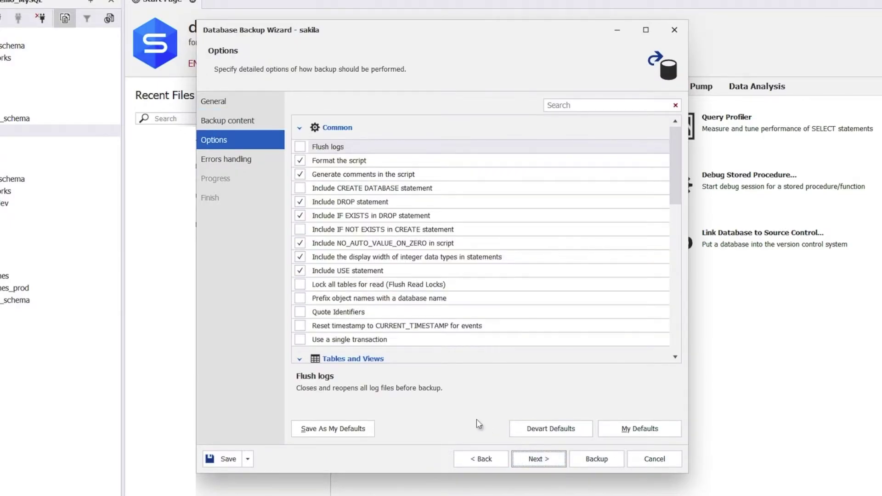
{"action": "scroll", "coordinate": [476, 419], "scroll_direction": "down", "scroll_amount": 4}
{"action": "scroll", "coordinate": [476, 419], "scroll_direction": "down", "scroll_amount": 4}
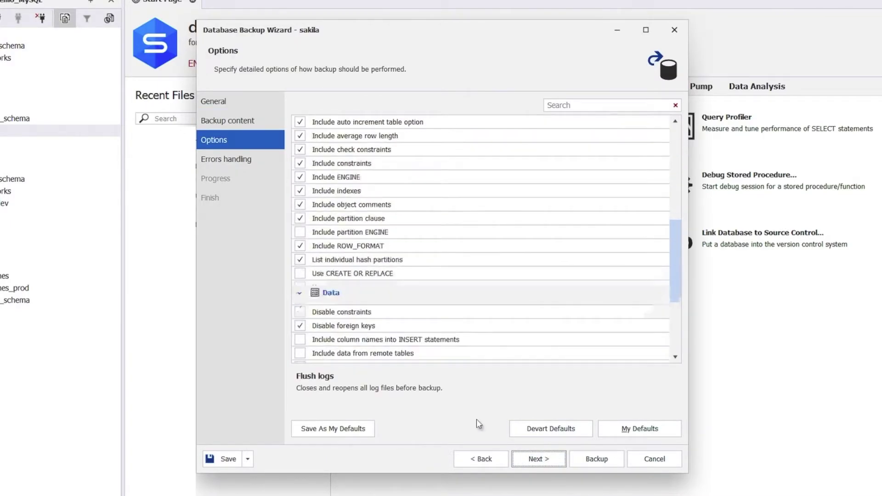
{"action": "scroll", "coordinate": [476, 419], "scroll_direction": "down", "scroll_amount": 4}
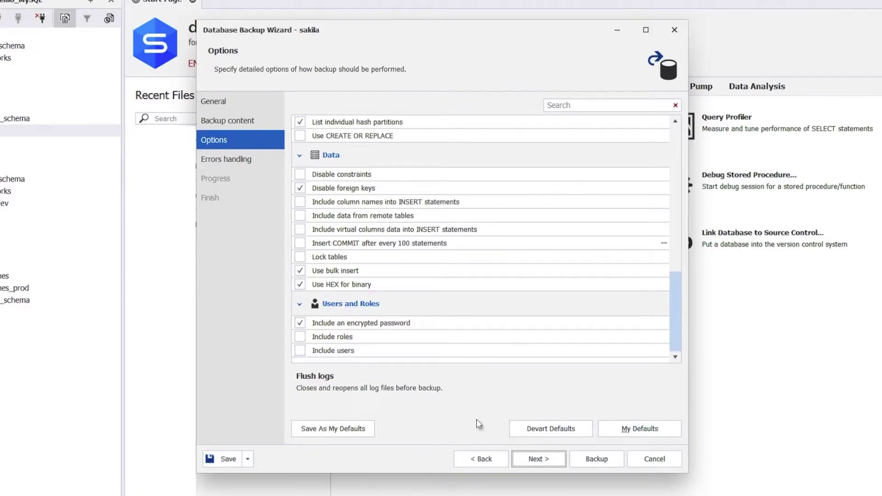
{"action": "scroll", "coordinate": [476, 419], "scroll_direction": "up", "scroll_amount": 3}
{"action": "scroll", "coordinate": [476, 419], "scroll_direction": "up", "scroll_amount": 4}
{"action": "scroll", "coordinate": [476, 419], "scroll_direction": "up", "scroll_amount": 4}
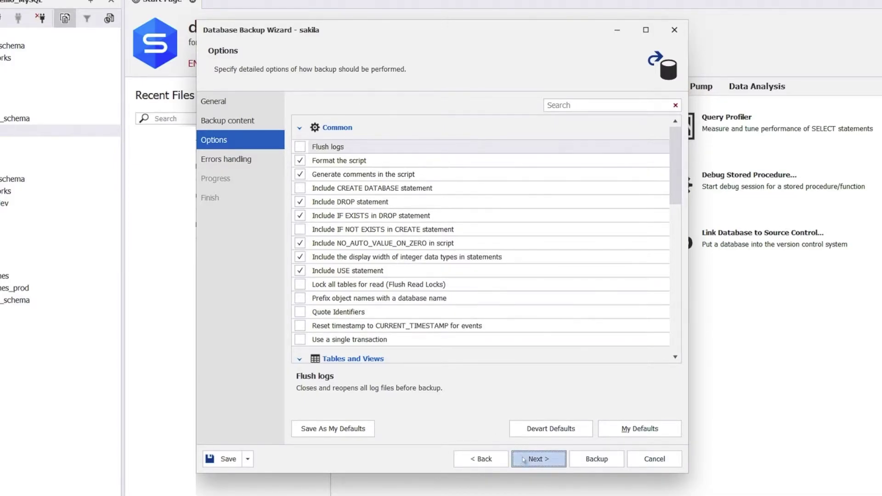
{"action": "left_click", "coordinate": [539, 460]}
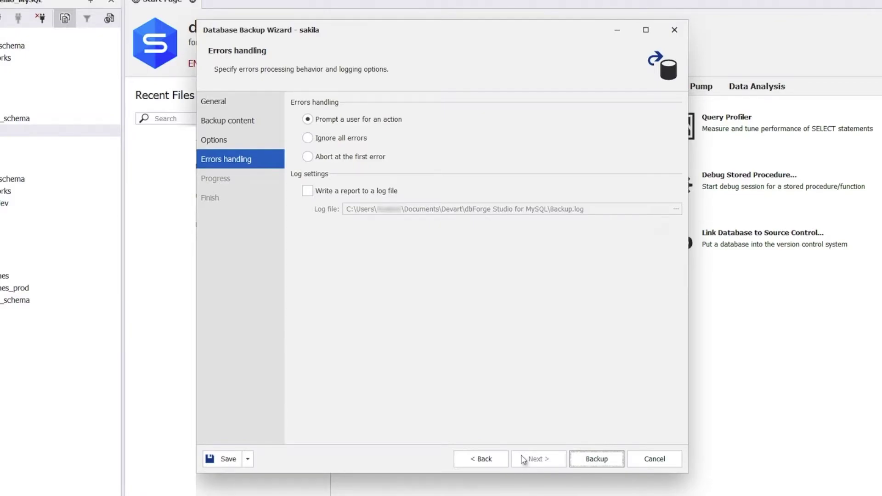
Run the sakila backup and close the wizard once it completes with 0 errors.
{"action": "left_click", "coordinate": [593, 459]}
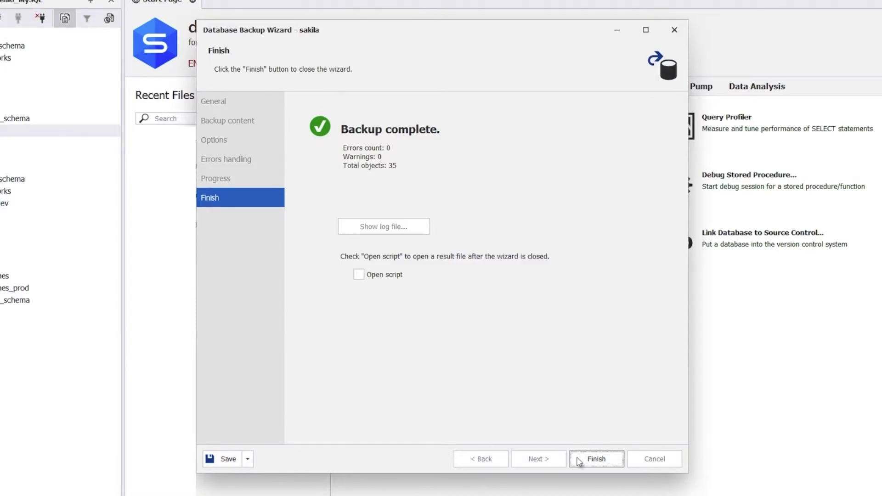
{"action": "left_click", "coordinate": [597, 459]}
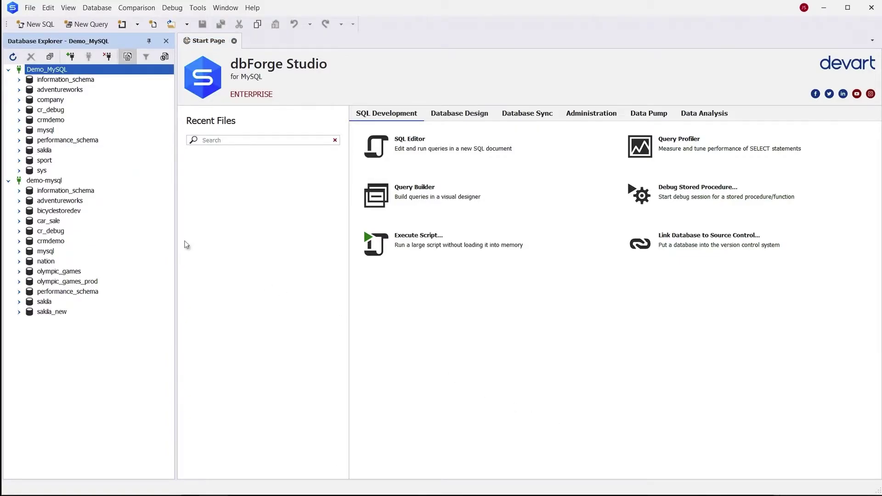
Create the database sakila_reserve on demo-mysql and refresh Database Explorer to show it.
{"action": "right_click", "coordinate": [45, 181]}
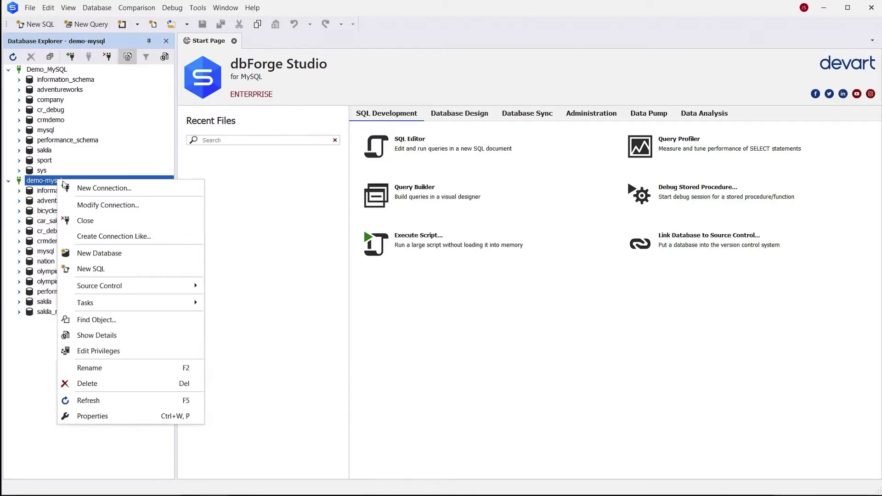
{"action": "left_click", "coordinate": [98, 254]}
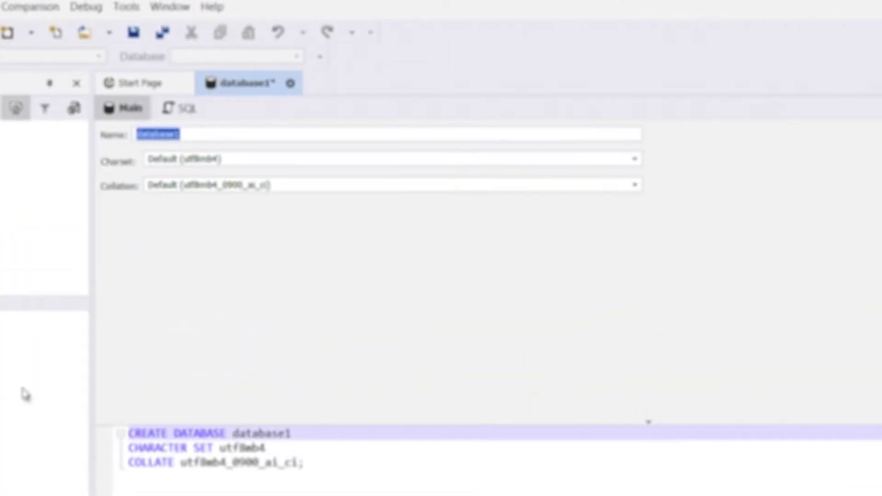
{"action": "type", "text": "sakila_reserve"}
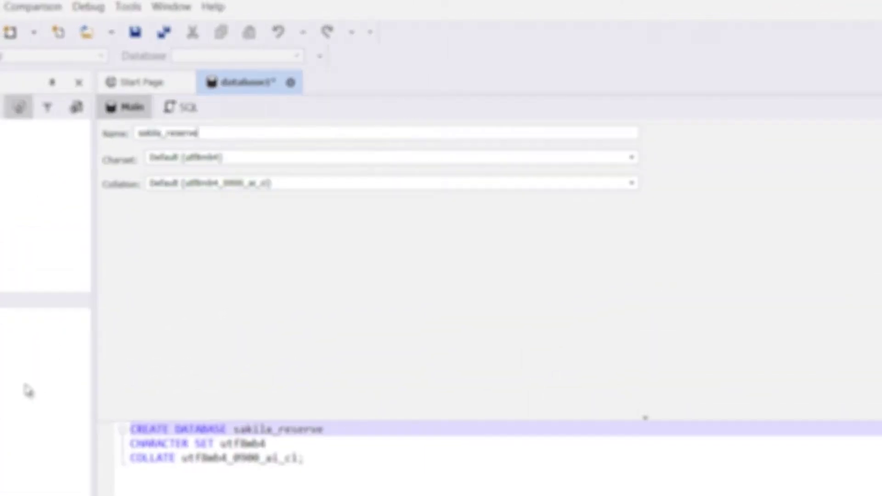
{"action": "left_click", "coordinate": [272, 468]}
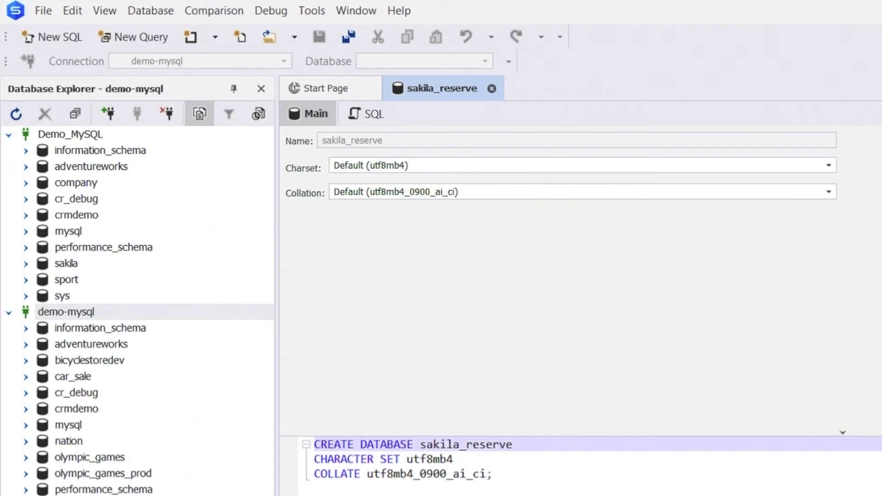
{"action": "left_click", "coordinate": [16, 114]}
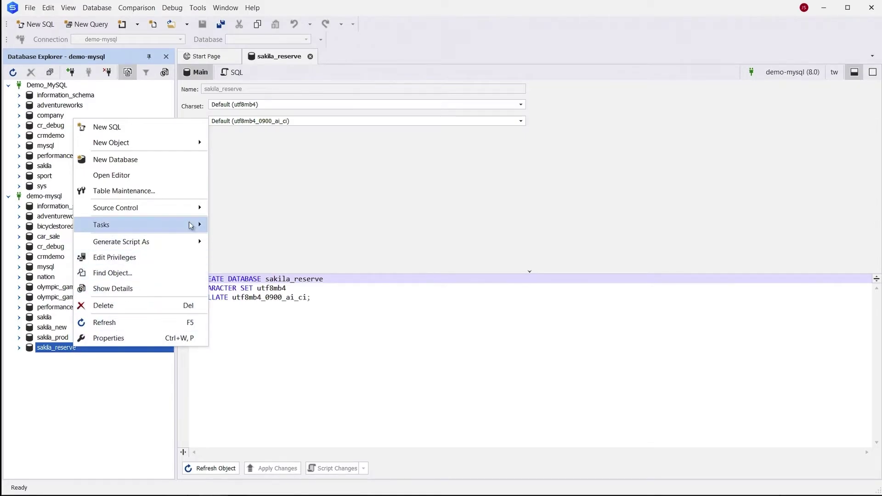
Restore the sakila backup .sql file into sakila_reserve, then close the finished wizard.
{"action": "mouse_move", "coordinate": [101, 224]}
{"action": "left_click", "coordinate": [225, 339]}
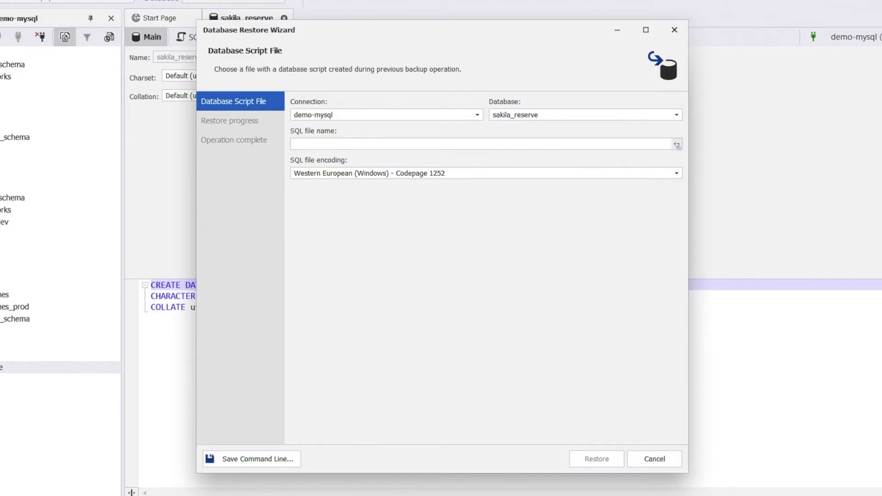
{"action": "left_click", "coordinate": [677, 144]}
{"action": "left_click", "coordinate": [676, 143]}
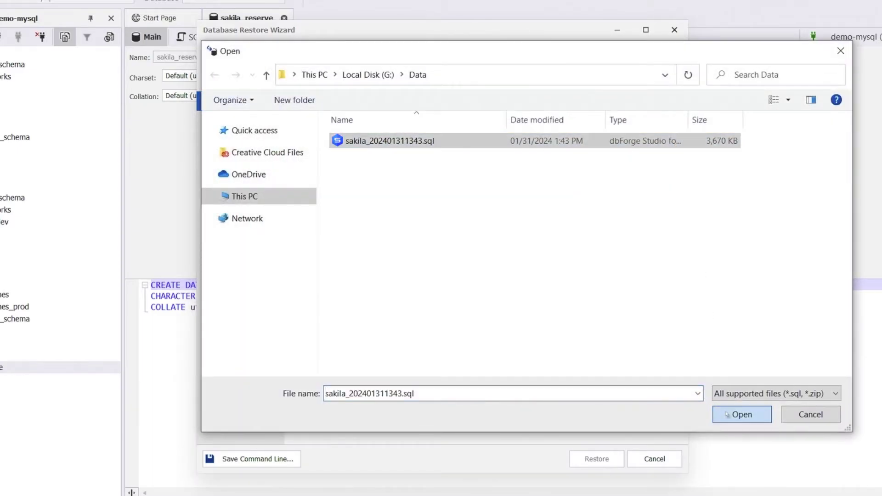
{"action": "left_click", "coordinate": [742, 414]}
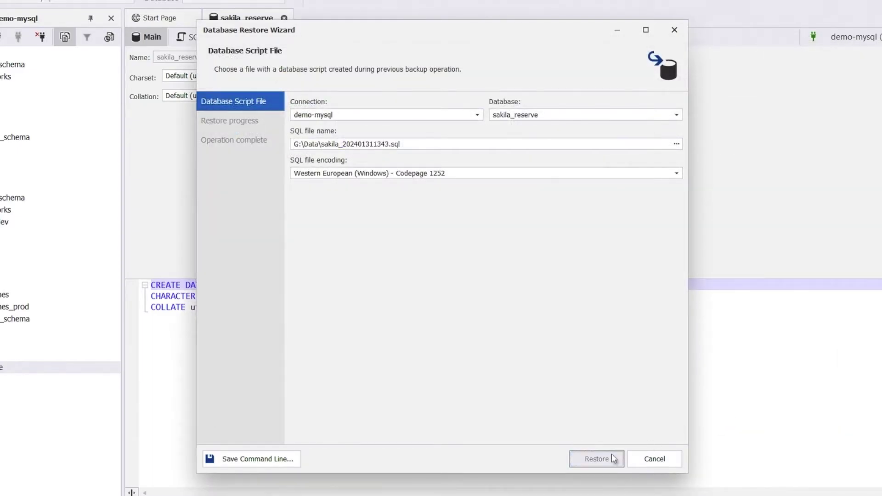
{"action": "left_click", "coordinate": [597, 459]}
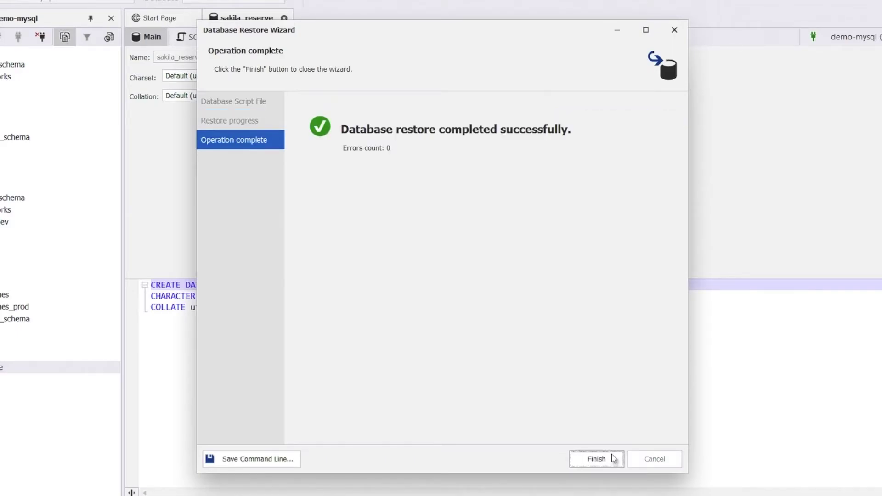
{"action": "left_click", "coordinate": [597, 459]}
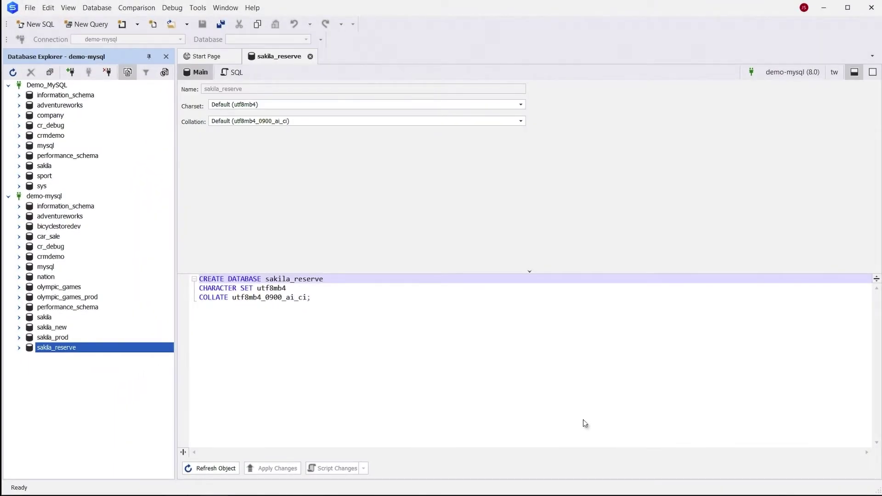
Expand sakila_reserve's 16 tables and select all rows of the rental table.
{"action": "left_click", "coordinate": [19, 348]}
{"action": "left_click", "coordinate": [30, 358]}
{"action": "scroll", "coordinate": [32, 360], "scroll_direction": "down", "scroll_amount": 4}
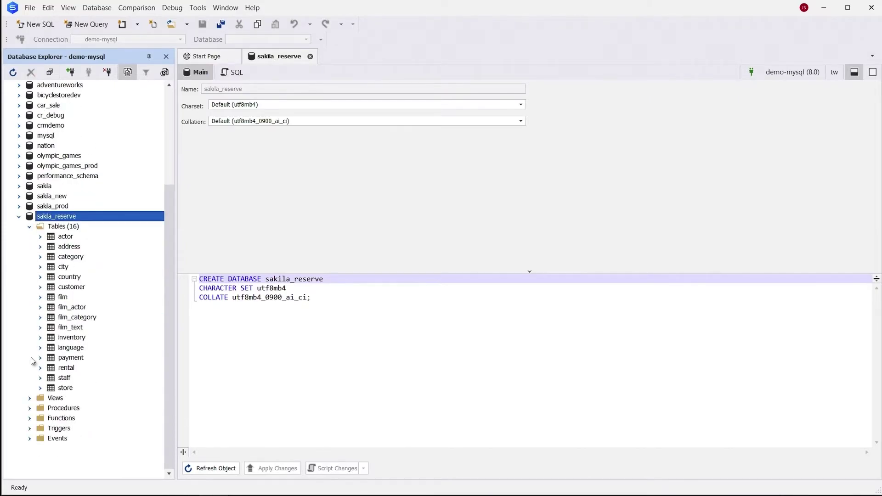
{"action": "right_click", "coordinate": [66, 367]}
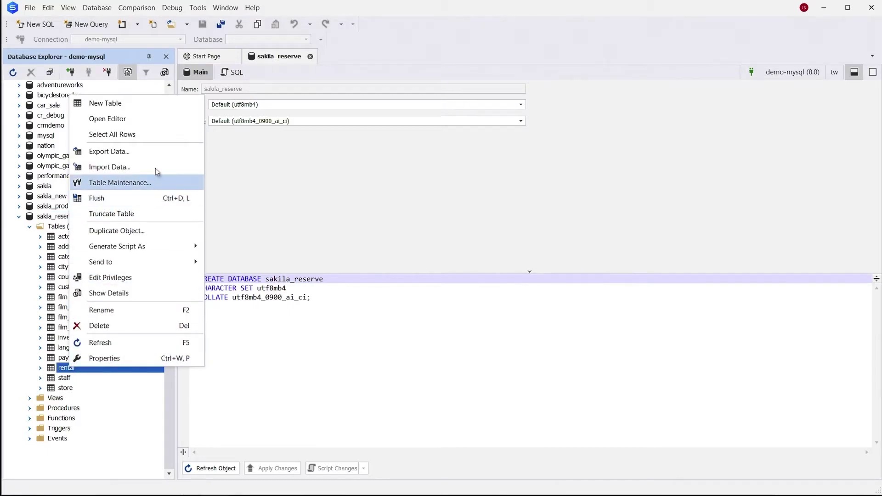
{"action": "left_click", "coordinate": [171, 133]}
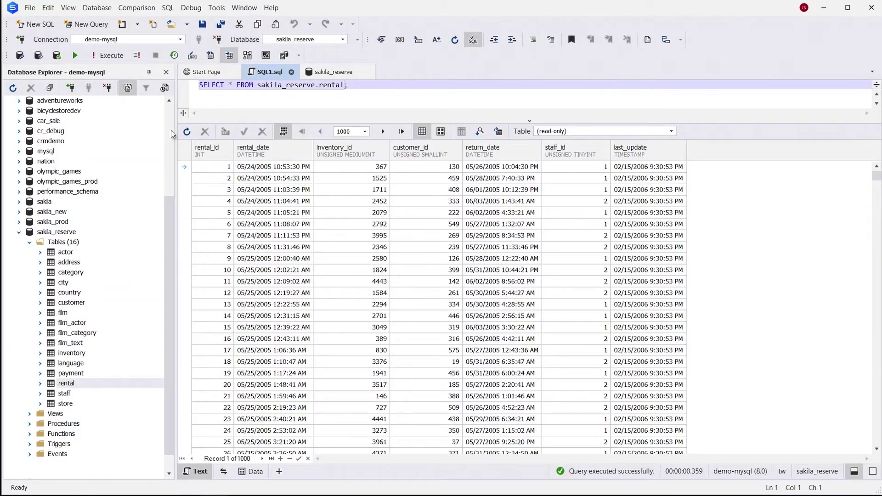
{"action": "scroll", "coordinate": [441, 303], "scroll_direction": "down", "scroll_amount": 20}
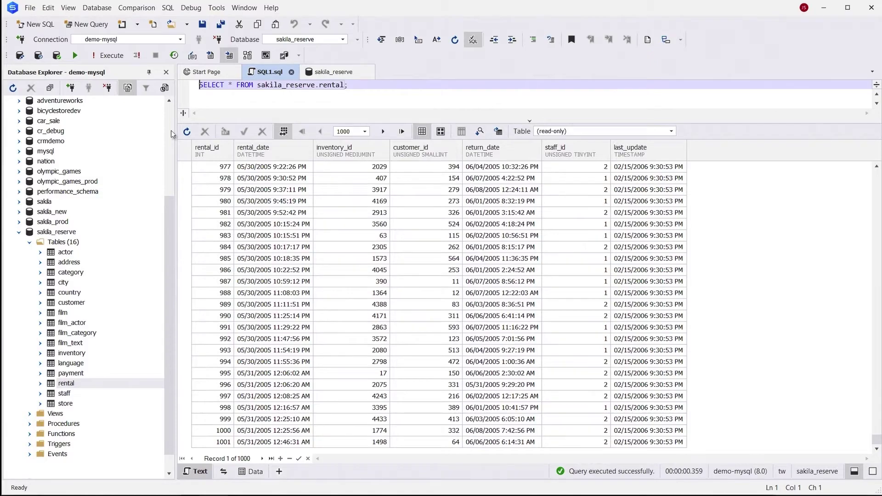
{"action": "scroll", "coordinate": [173, 133], "scroll_direction": "up", "scroll_amount": 1}
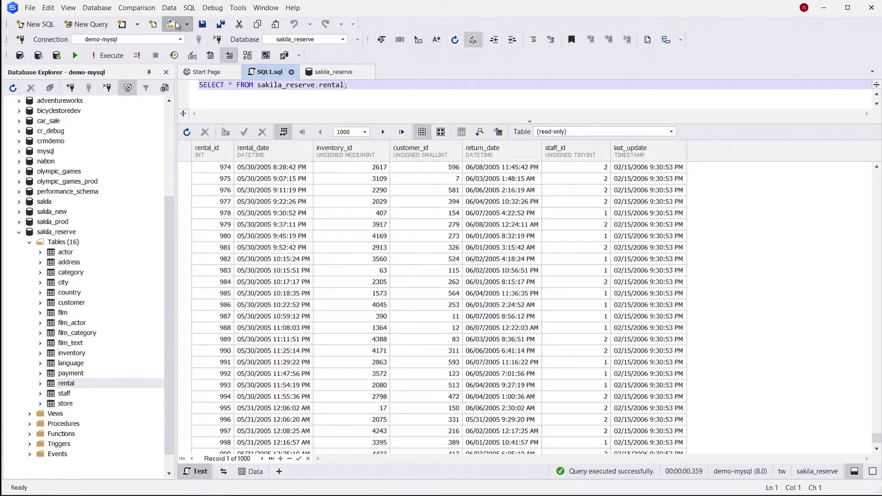
Open sakila_202401311343.sql in its own tab and execute it with F5.
{"action": "left_click", "coordinate": [172, 24]}
{"action": "left_click", "coordinate": [530, 122]}
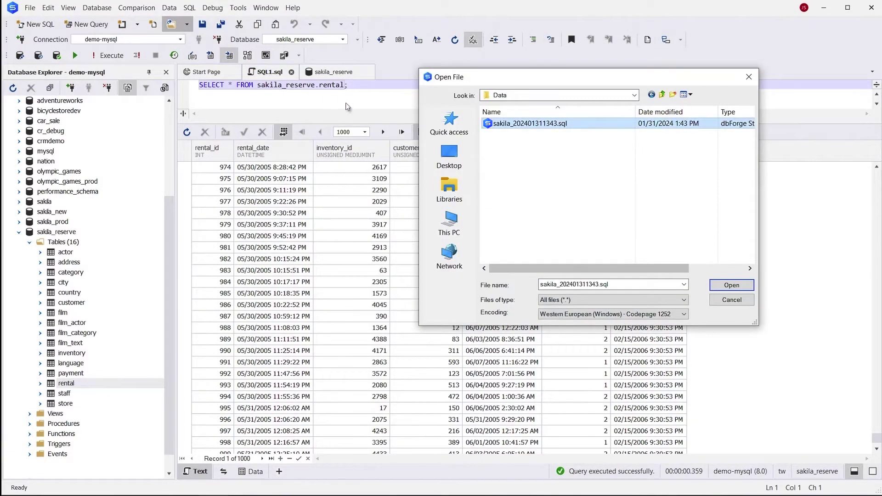
{"action": "left_click", "coordinate": [732, 284]}
{"action": "key", "text": "F5"}
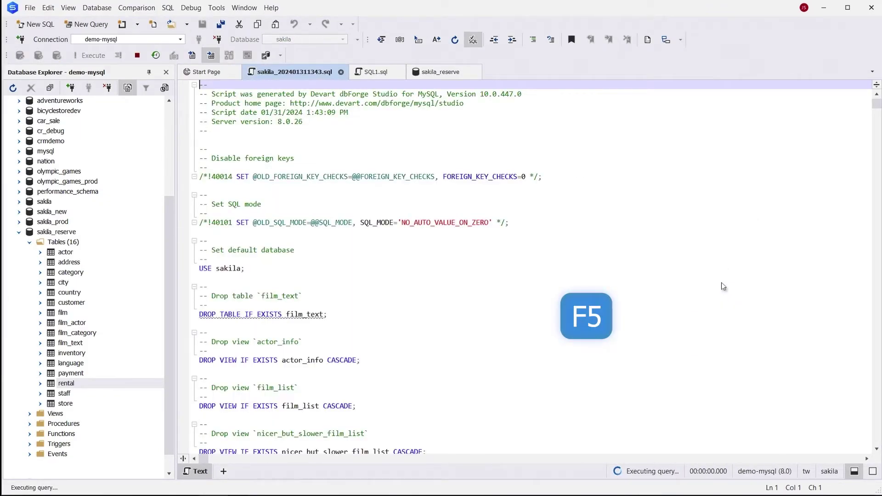